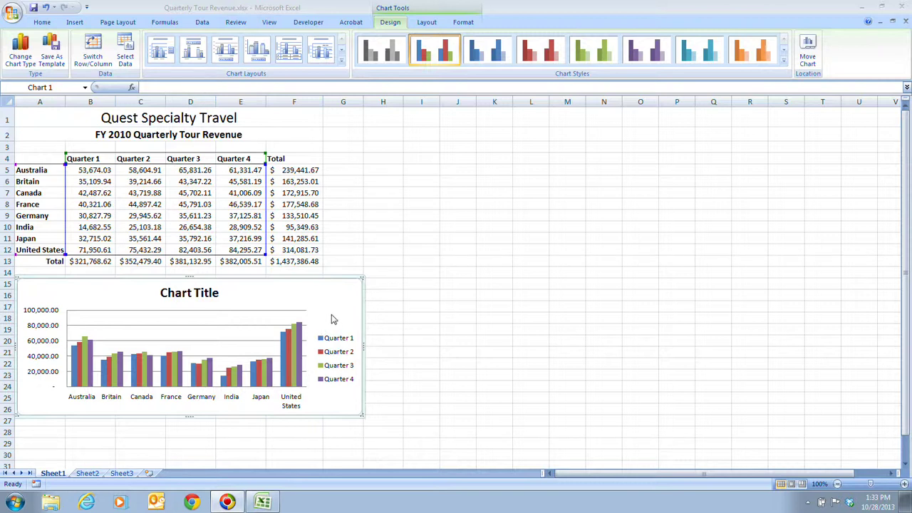
# Step: Remove the chart's primary horizontal gridlines, and display horizontal gridlines for both major and minor units instead
pyautogui.click(425, 23)
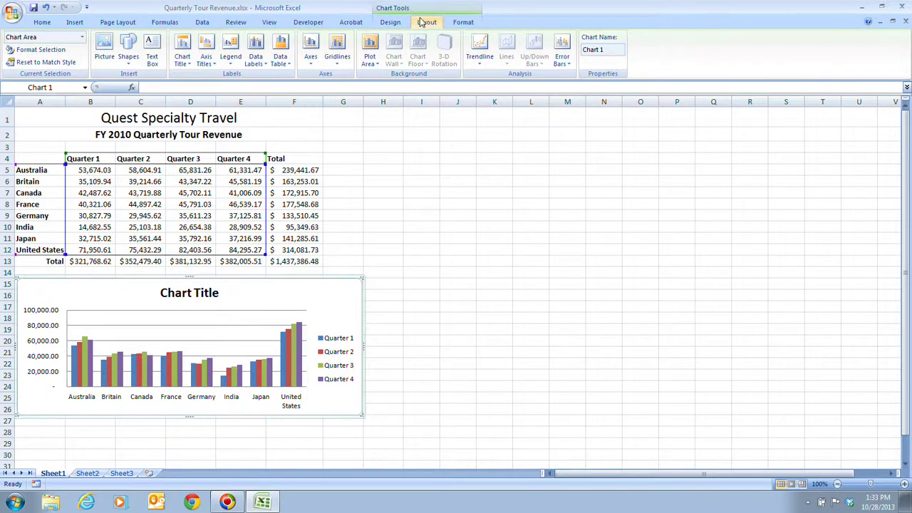
pyautogui.click(339, 58)
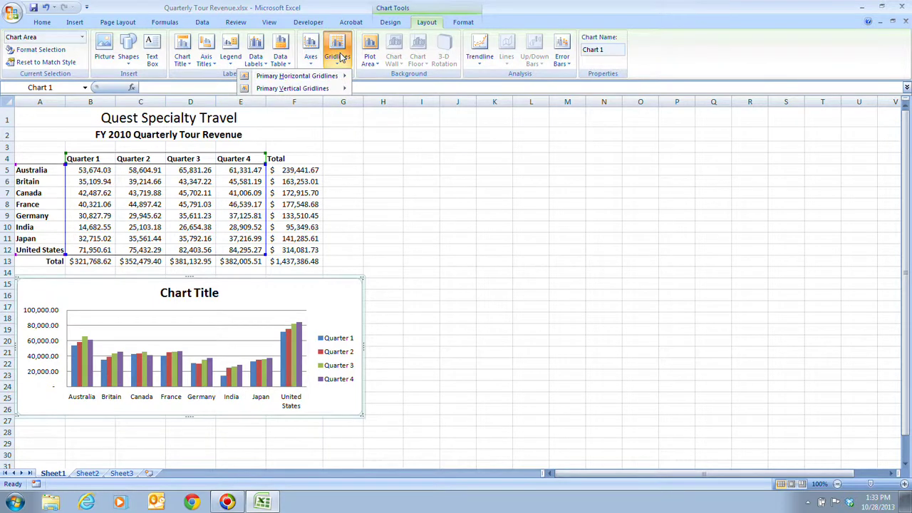
pyautogui.moveTo(339, 79)
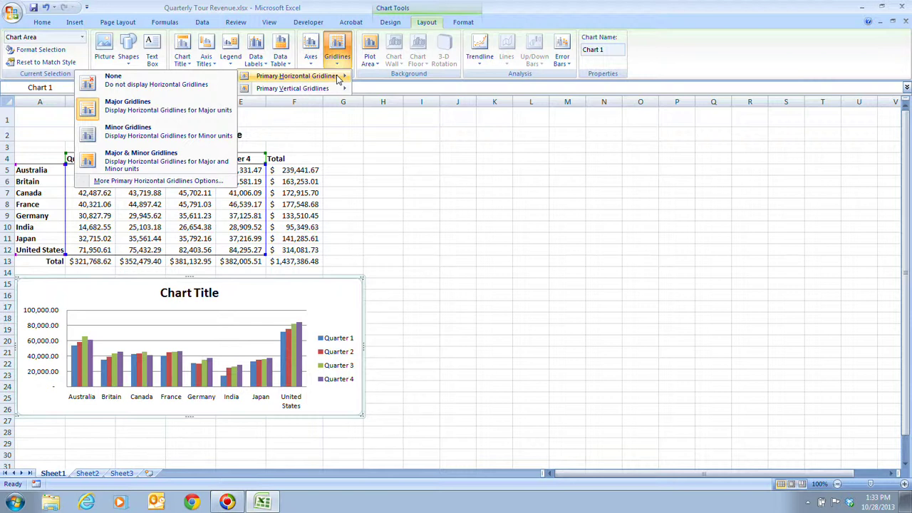
pyautogui.click(203, 78)
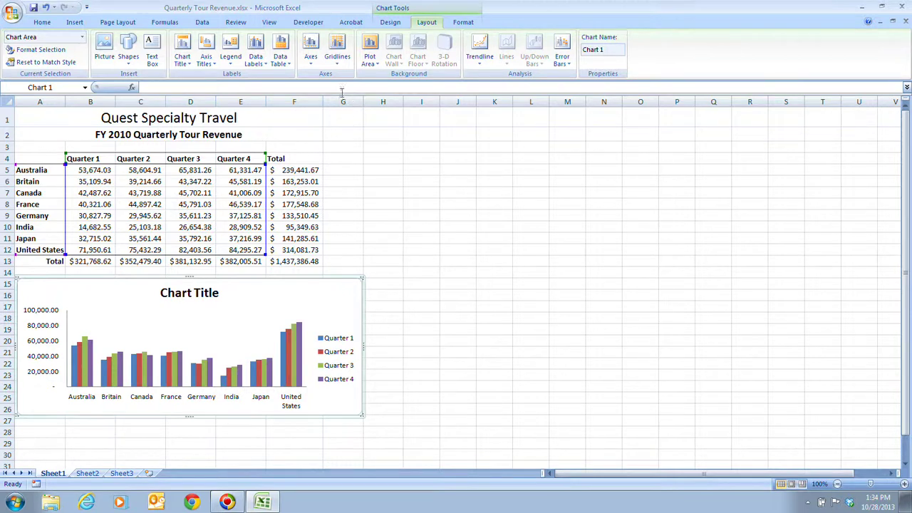
pyautogui.click(334, 56)
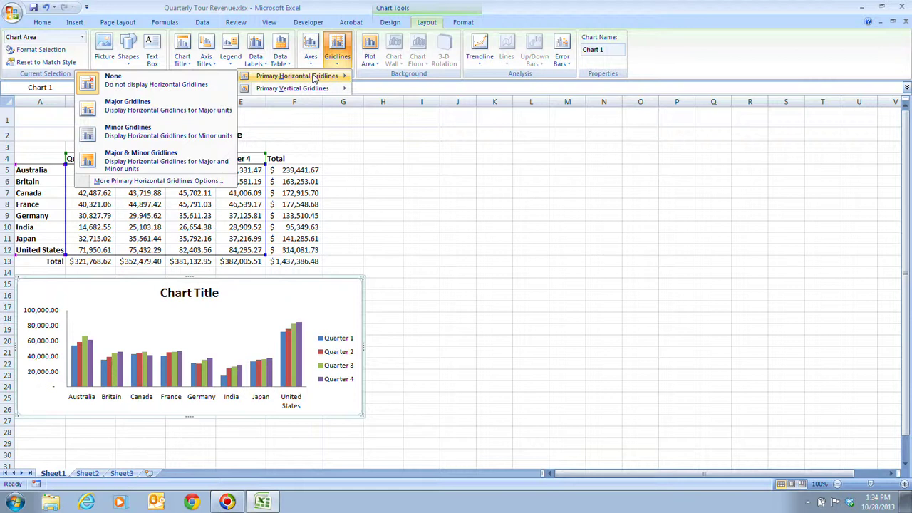
pyautogui.click(207, 164)
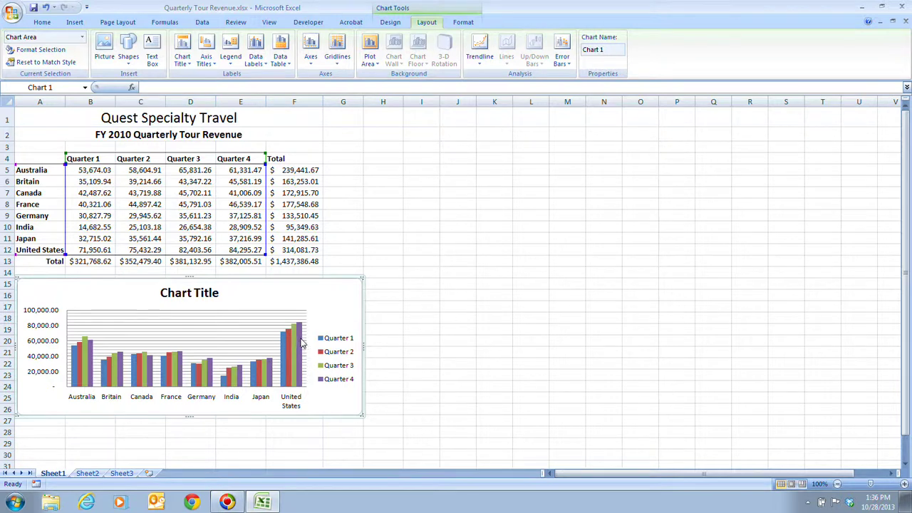
# Step: Add a primary horizontal axis title below the axis and set its text to "Tour Countries"
pyautogui.click(206, 64)
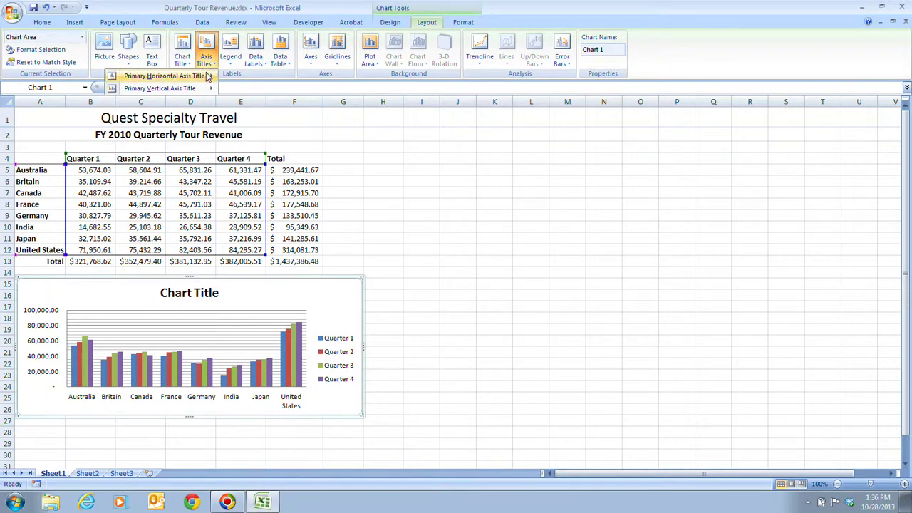
pyautogui.moveTo(208, 77)
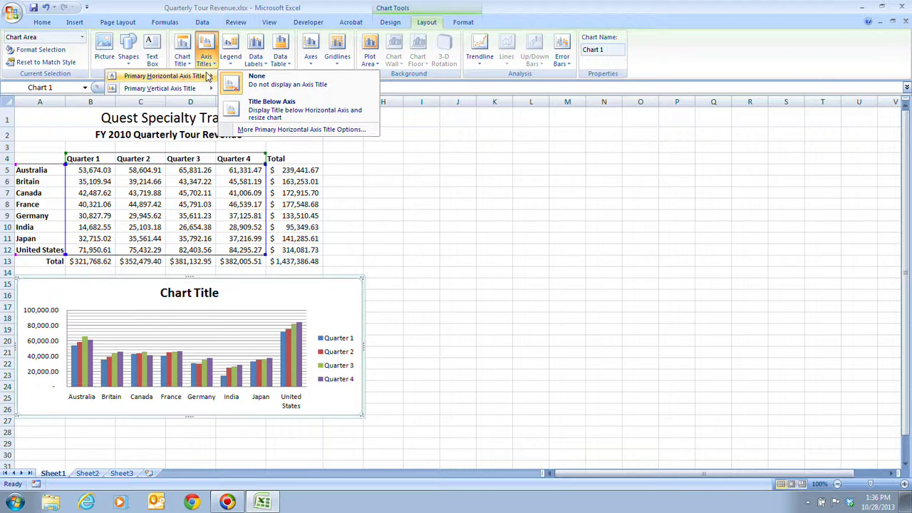
pyautogui.click(266, 112)
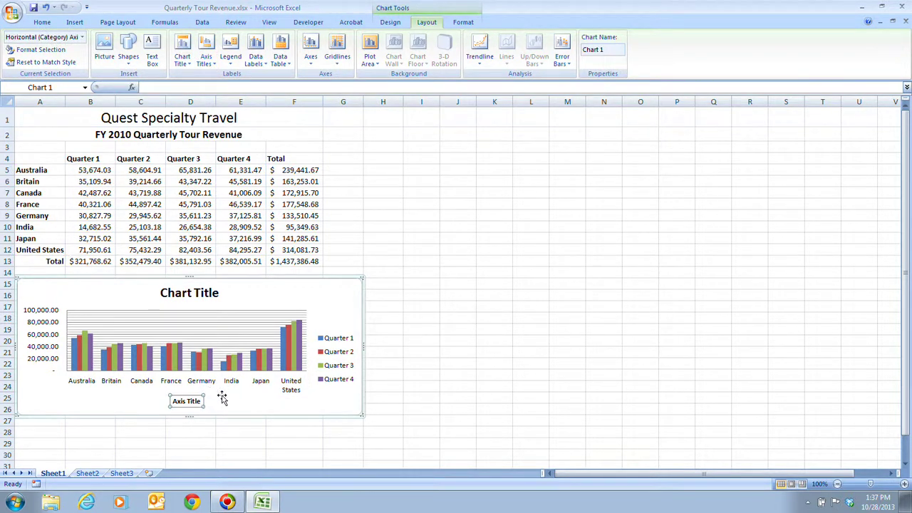
pyautogui.click(189, 403)
pyautogui.tripleClick(190, 407)
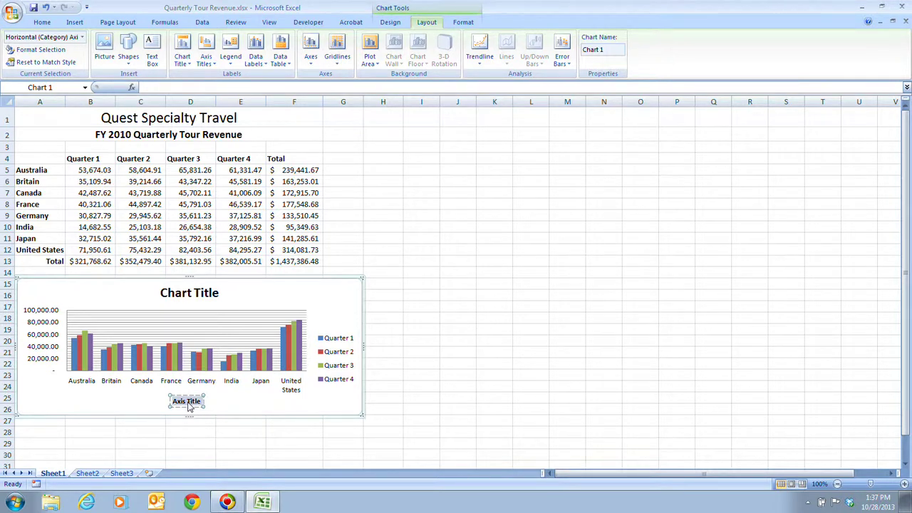
pyautogui.write('Tour')
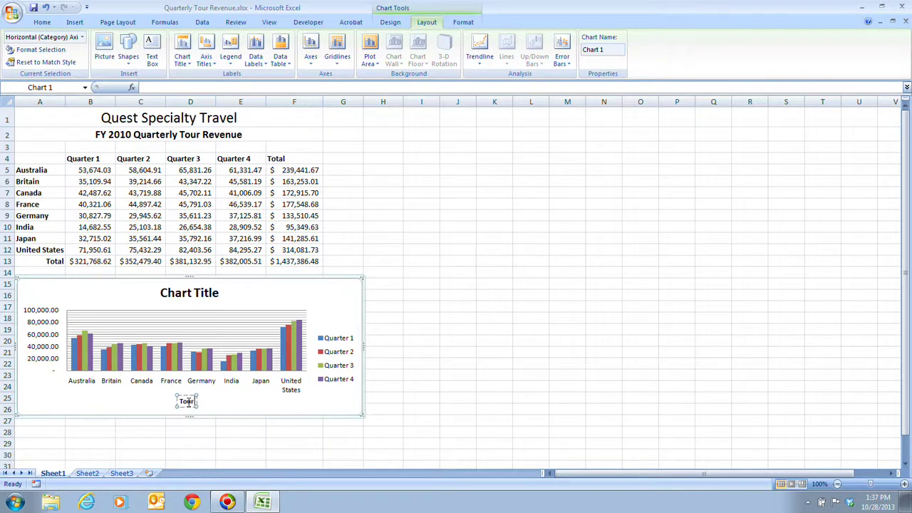
pyautogui.write(' Countries')
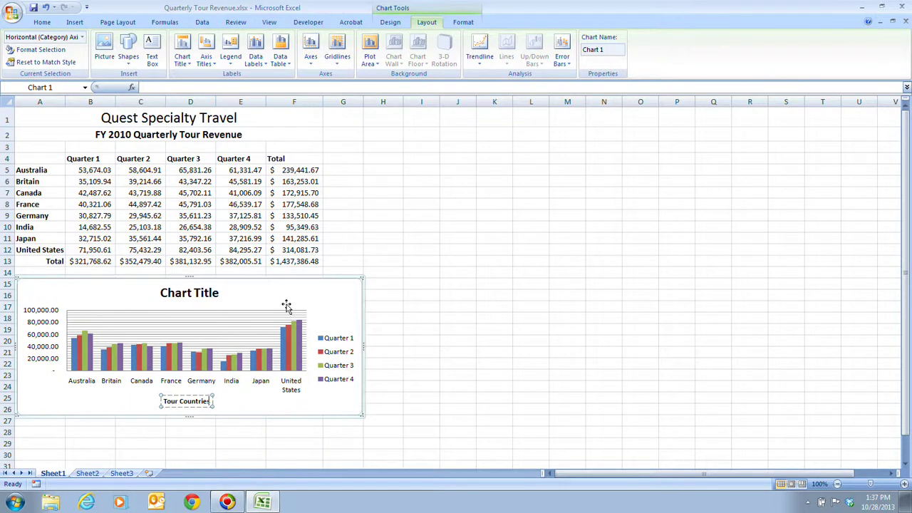
# Step: Add a rotated primary vertical axis title and set its text to "Revenue (in $)"
pyautogui.click(208, 61)
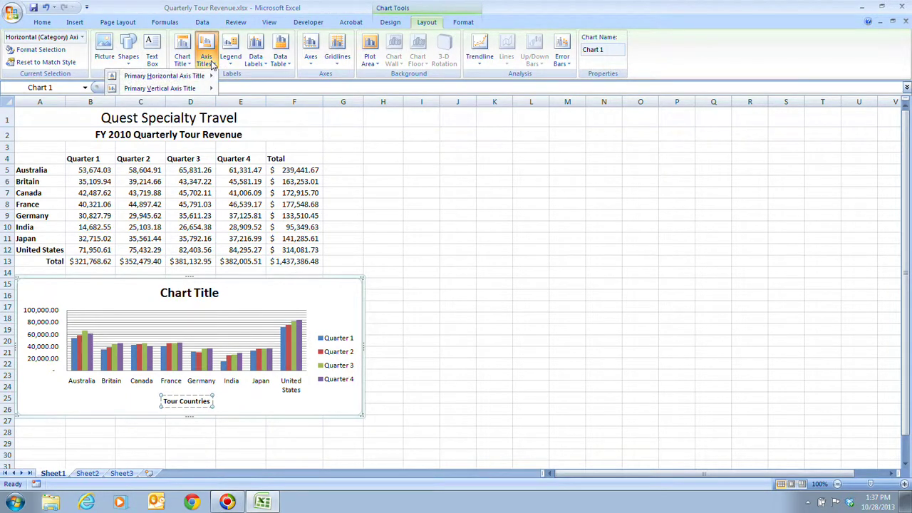
pyautogui.moveTo(200, 94)
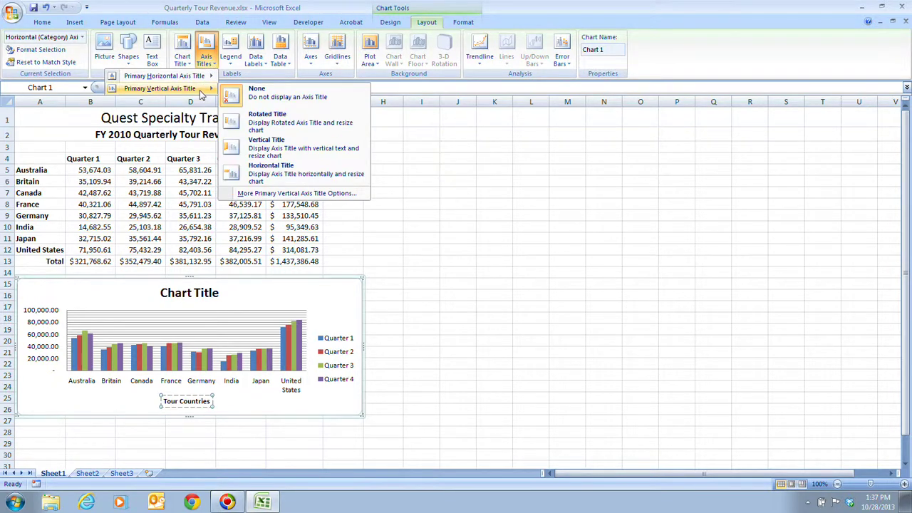
pyautogui.click(302, 123)
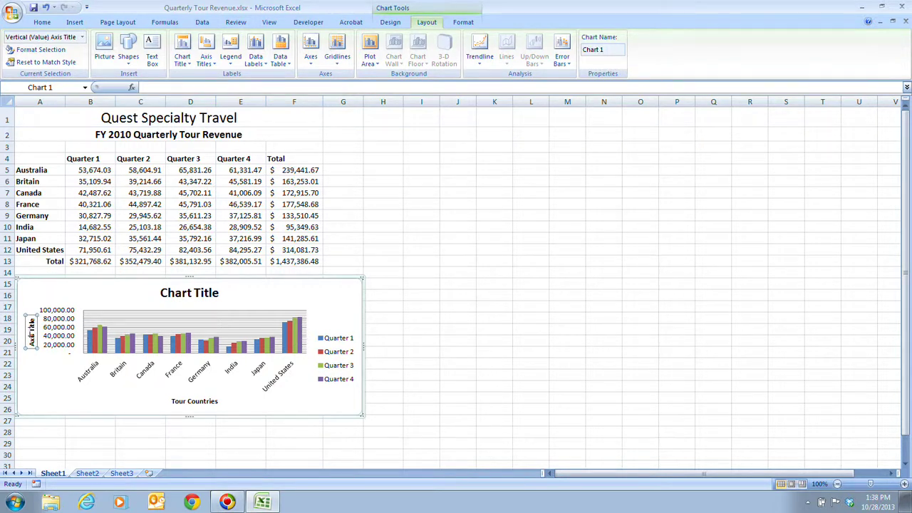
pyautogui.moveTo(31, 335); pyautogui.dragTo(32, 316)
pyautogui.write('Revenue (in $)')
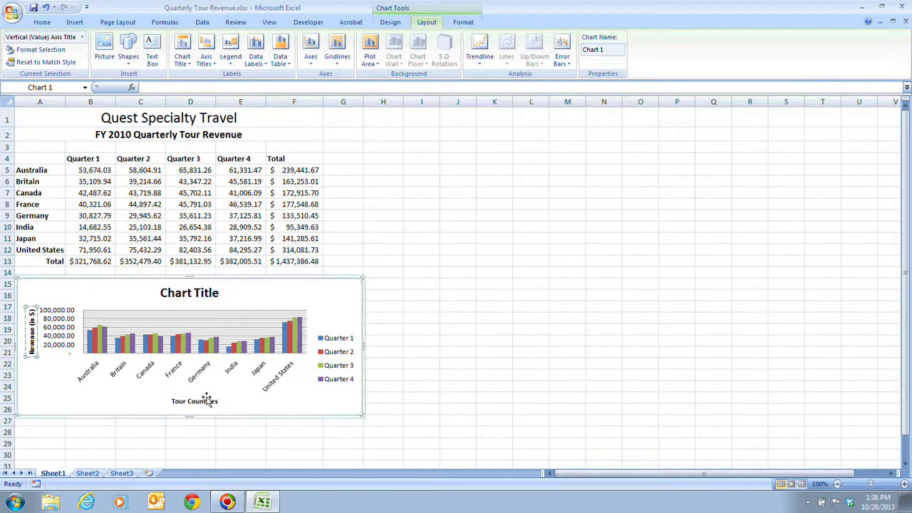
# Step: Format the horizontal axis country labels in Times New Roman at font size 8
pyautogui.rightClick(92, 370)
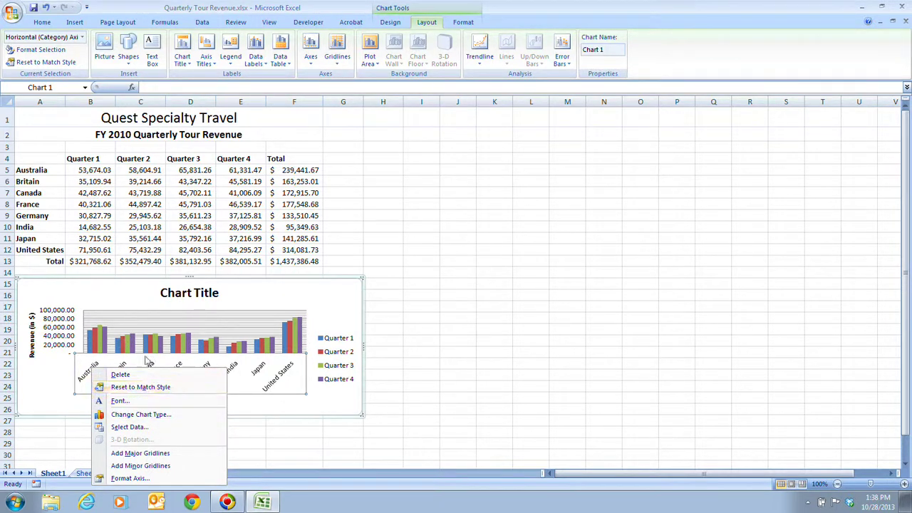
pyautogui.click(121, 339)
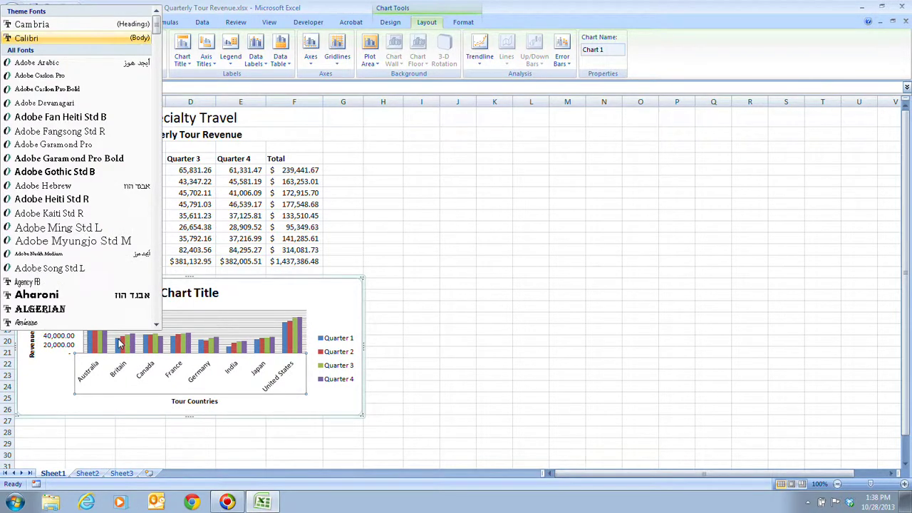
pyautogui.scroll(-1, 173, 127)
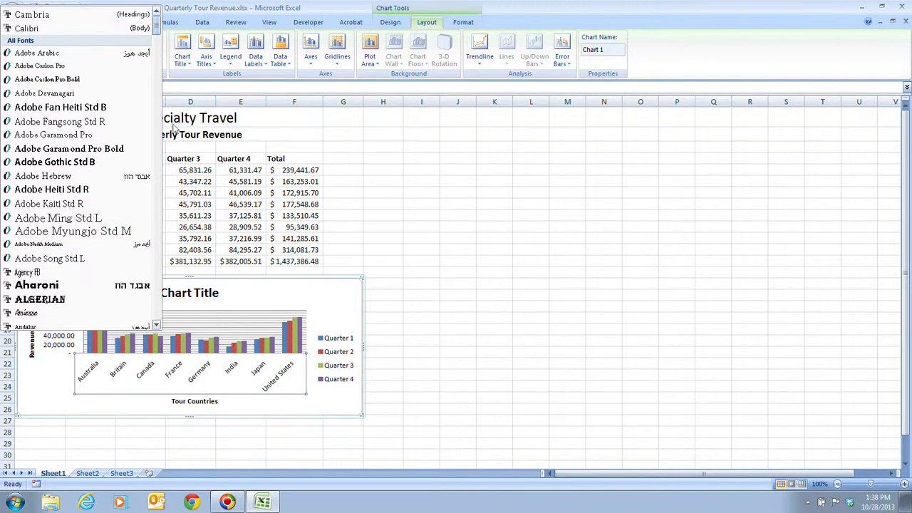
pyautogui.moveTo(156, 22); pyautogui.dragTo(155, 303)
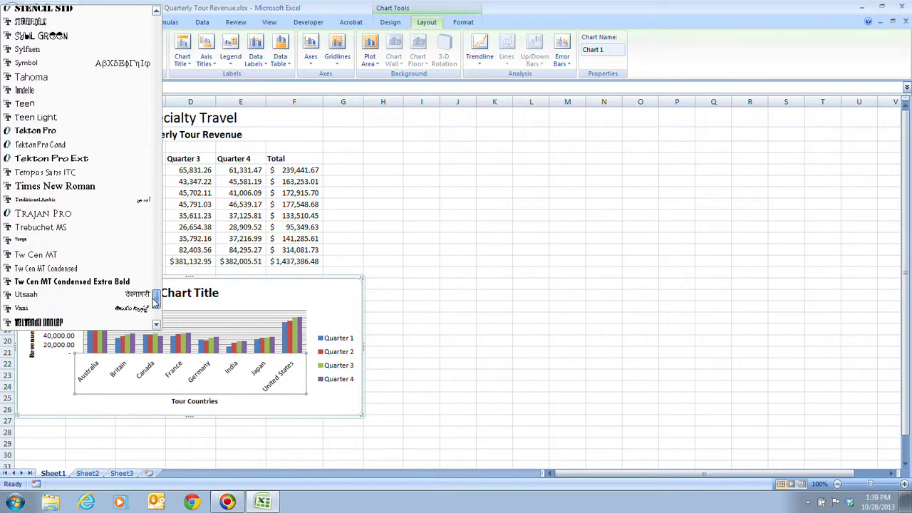
pyautogui.click(103, 186)
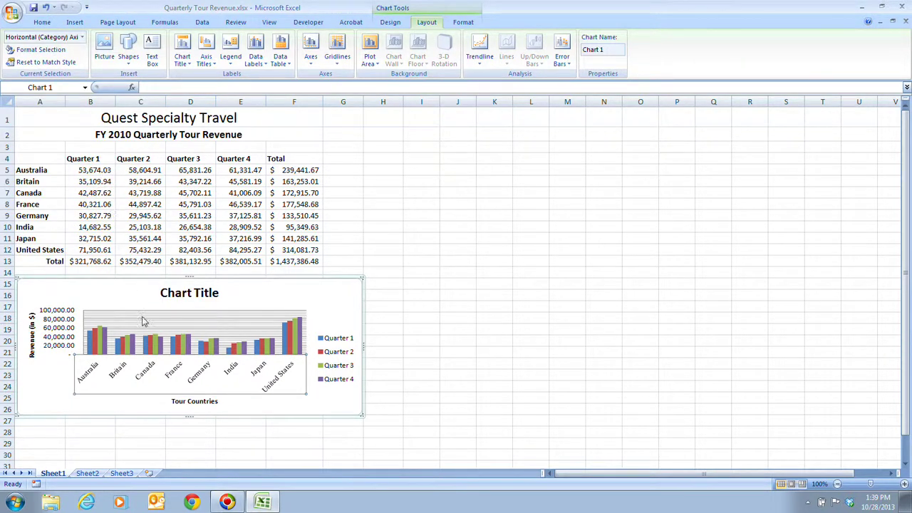
pyautogui.click(147, 340)
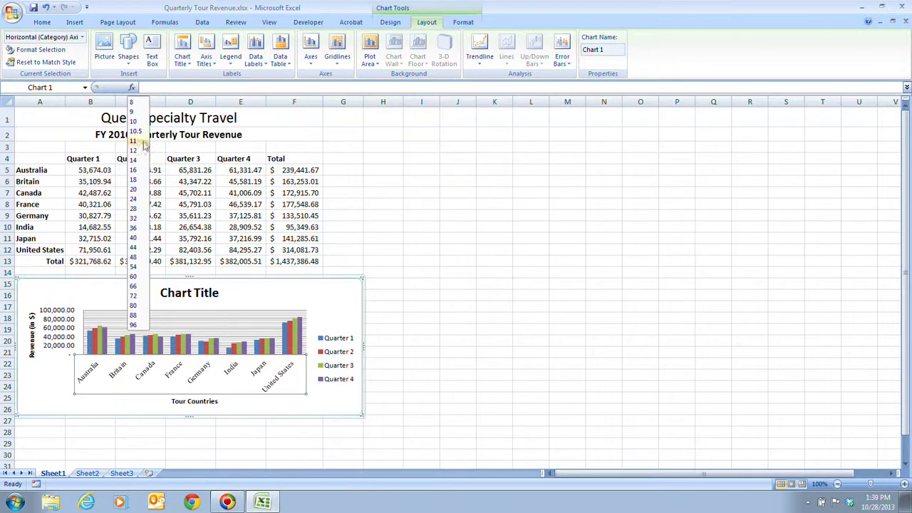
pyautogui.click(133, 102)
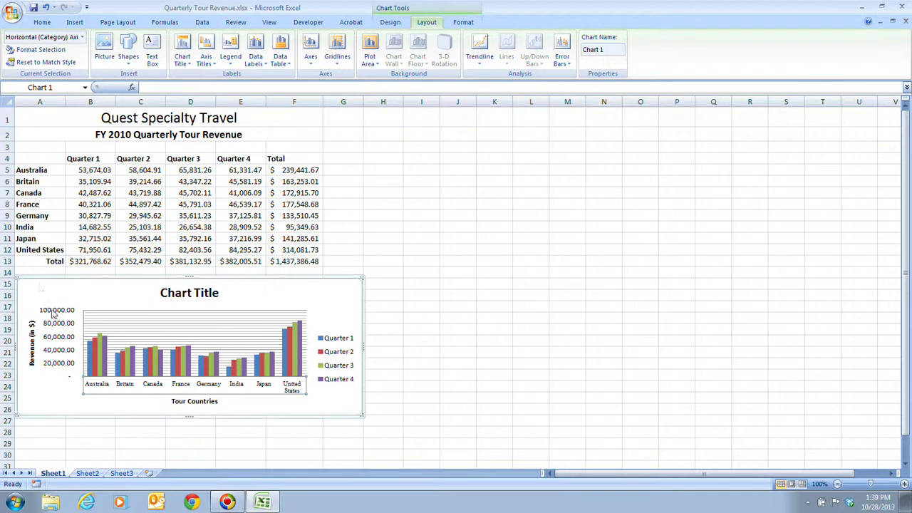
# Step: Format the vertical axis value labels in Times New Roman at font size 8
pyautogui.rightClick(54, 314)
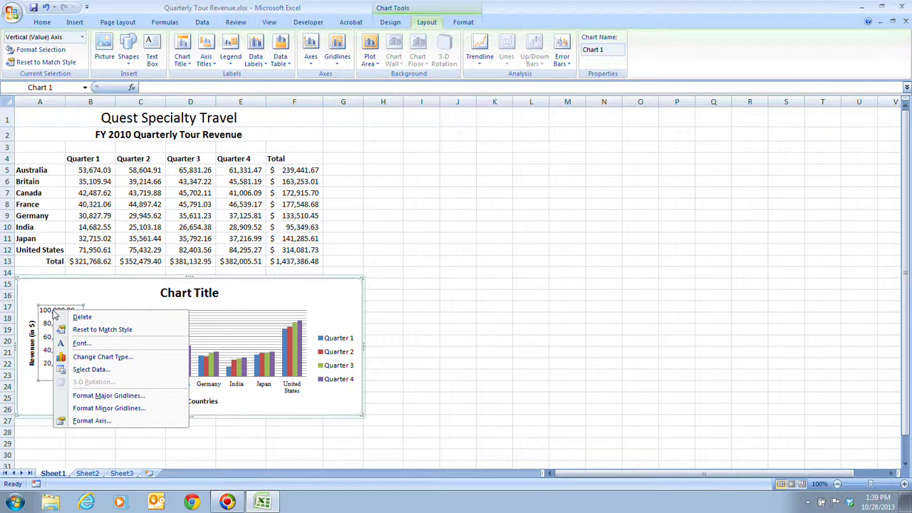
pyautogui.click(88, 287)
pyautogui.moveTo(157, 17); pyautogui.dragTo(161, 245)
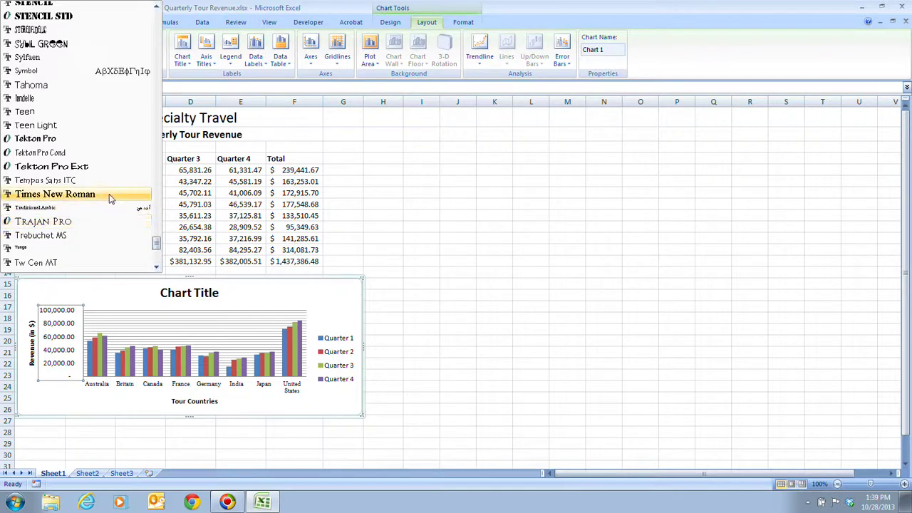
pyautogui.click(109, 194)
pyautogui.click(107, 281)
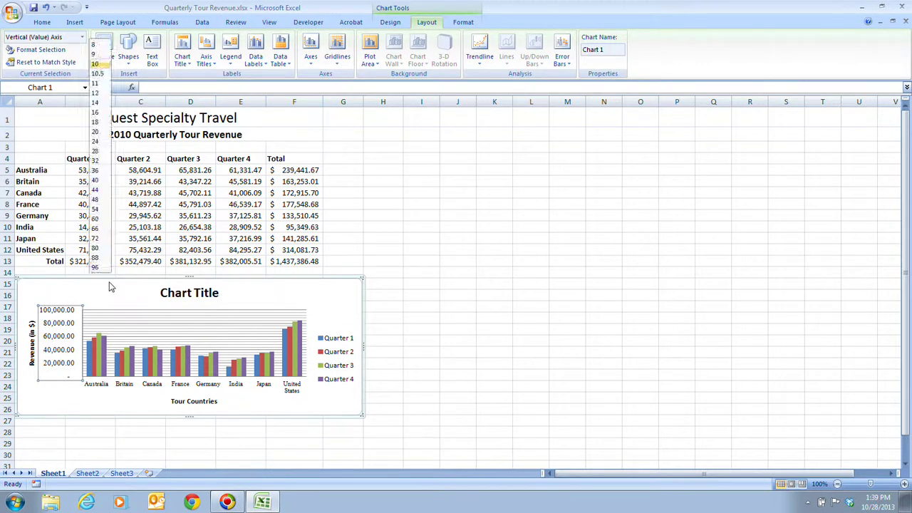
pyautogui.click(101, 47)
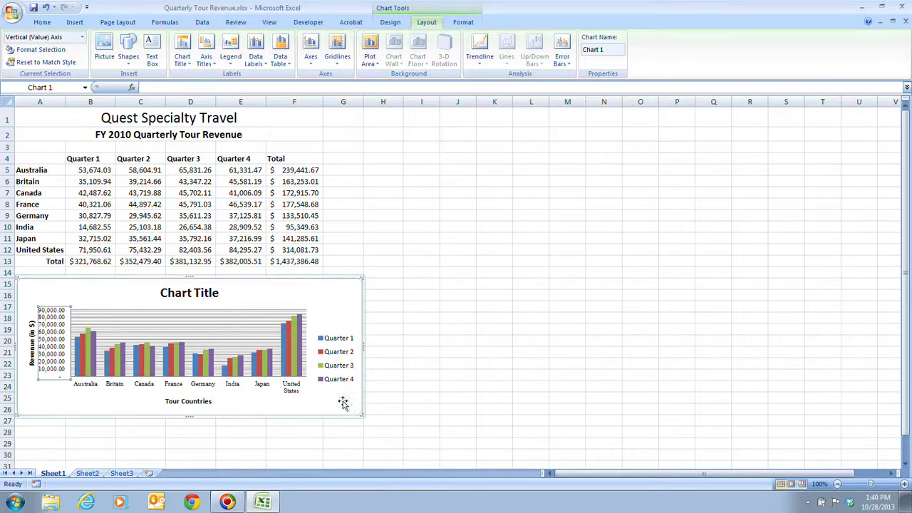
# Step: Replace the placeholder chart title text with "Quarterly Tour Revenue"
pyautogui.click(205, 294)
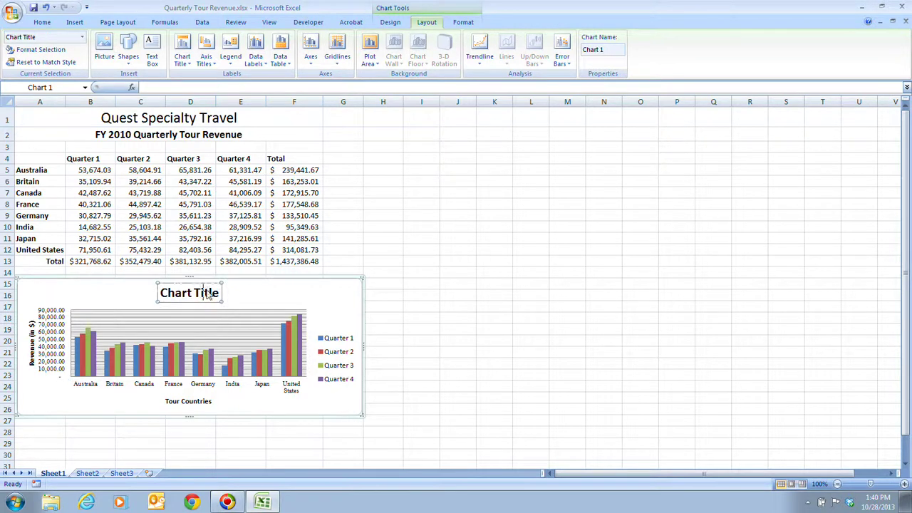
pyautogui.tripleClick(205, 293)
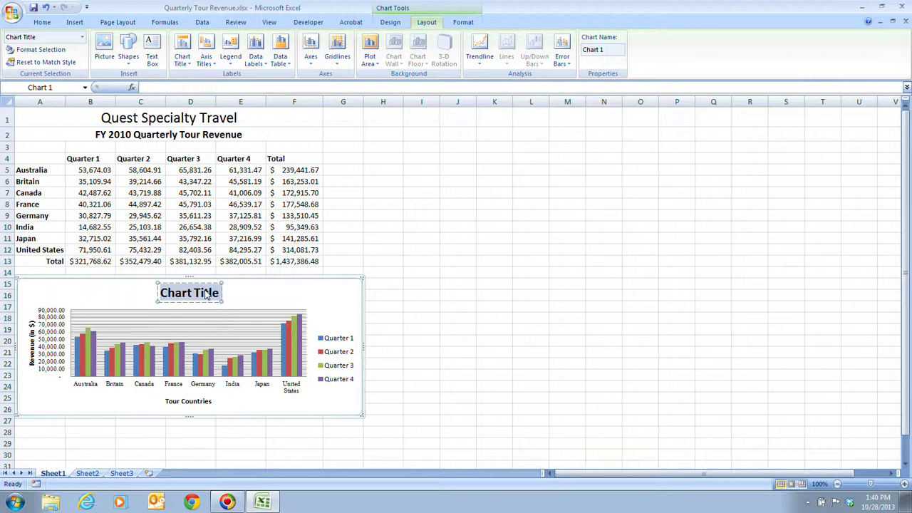
pyautogui.write('Q')
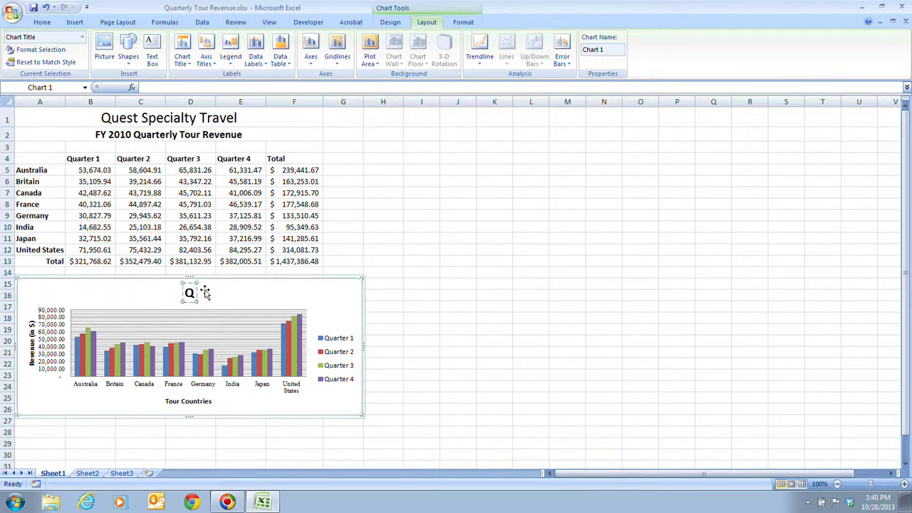
pyautogui.write('uart')
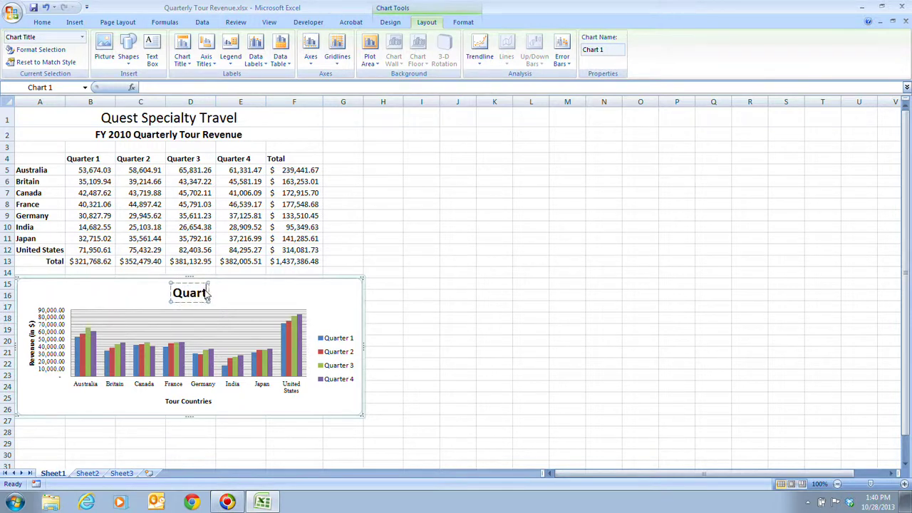
pyautogui.write('erly Tour Re')
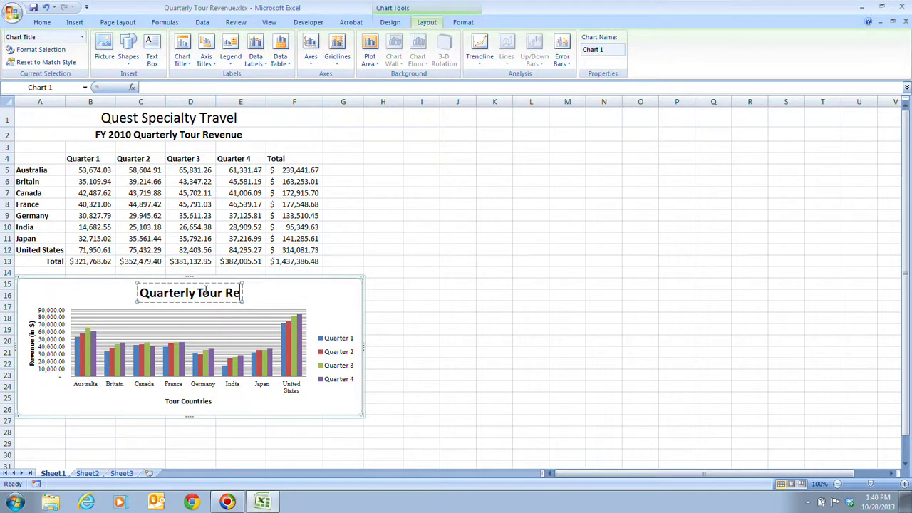
pyautogui.write('venue')
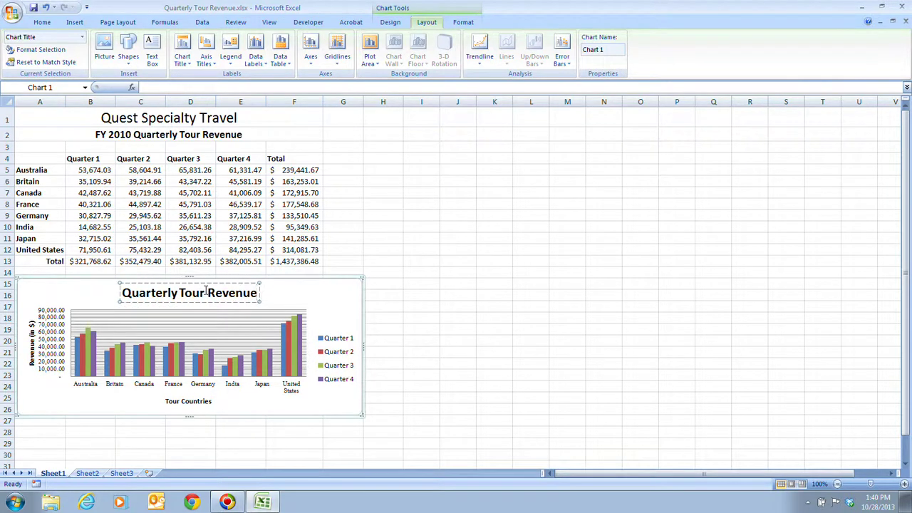
pyautogui.click(347, 300)
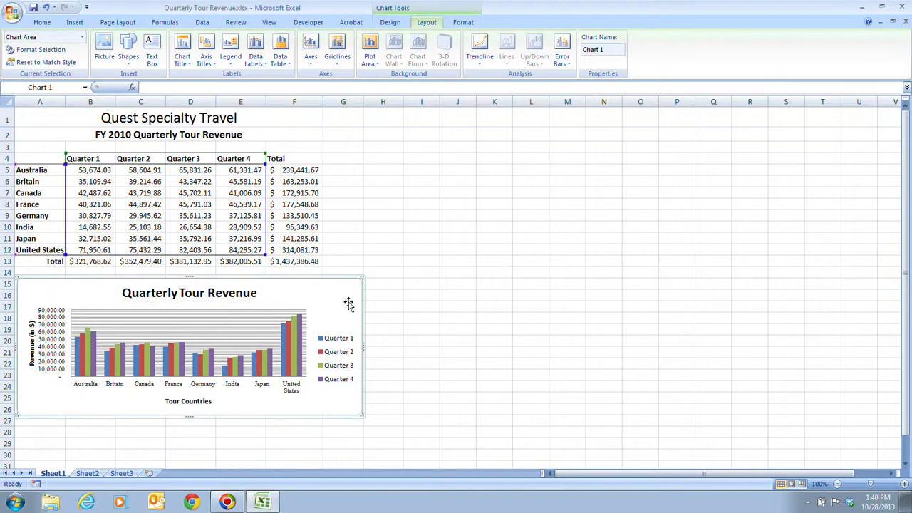
# Step: Give the chart title "Quarterly Tour Revenue" a solid line border
pyautogui.rightClick(194, 298)
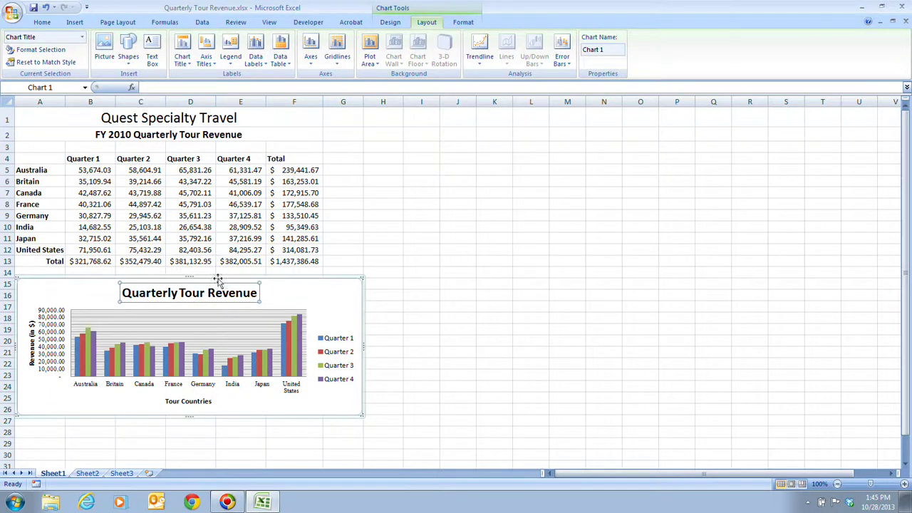
pyautogui.rightClick(222, 295)
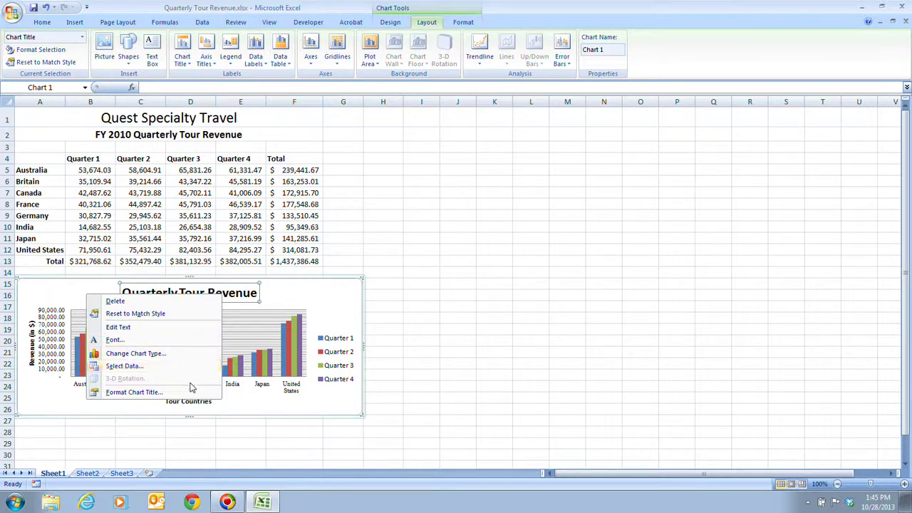
pyautogui.click(136, 393)
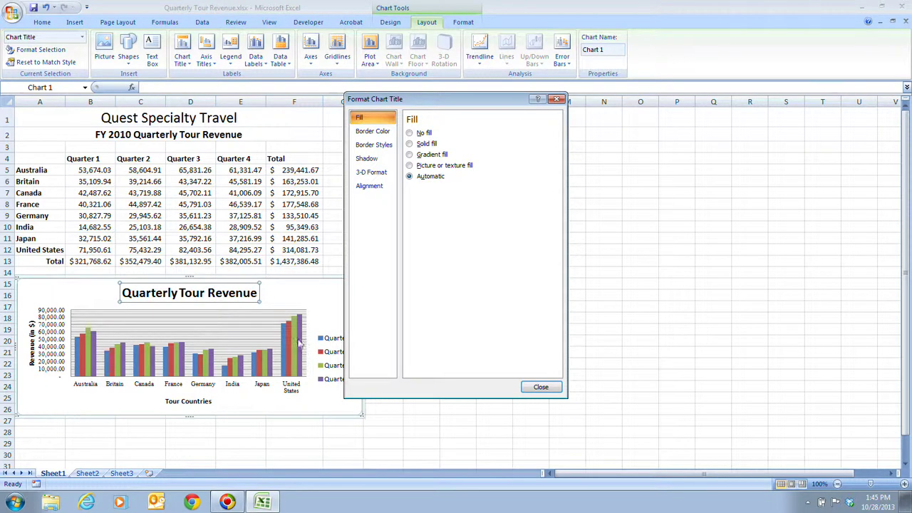
pyautogui.click(382, 133)
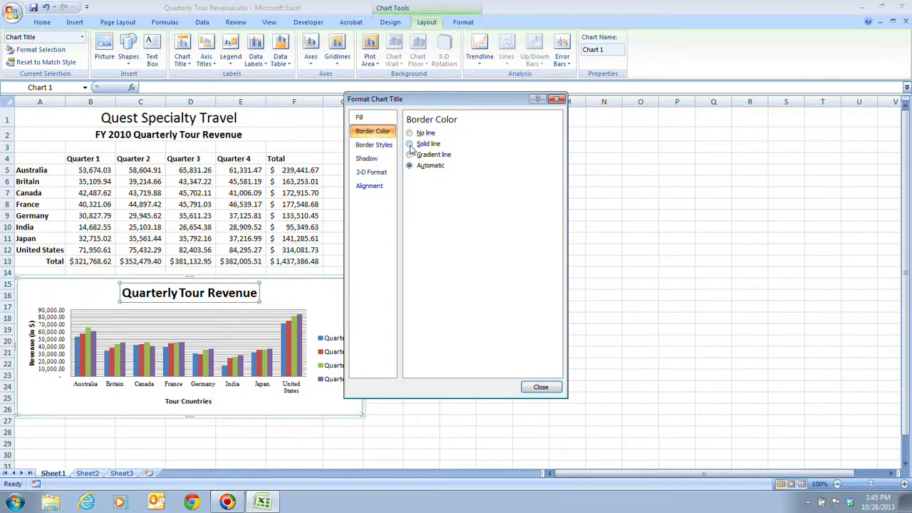
pyautogui.click(410, 144)
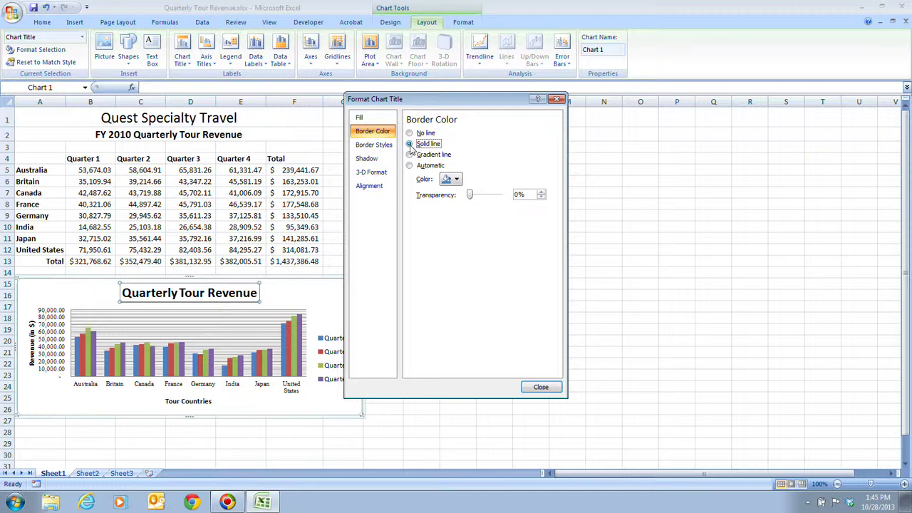
# Step: Apply the first Outer shadow preset to the chart title and close its formatting dialog
pyautogui.click(368, 159)
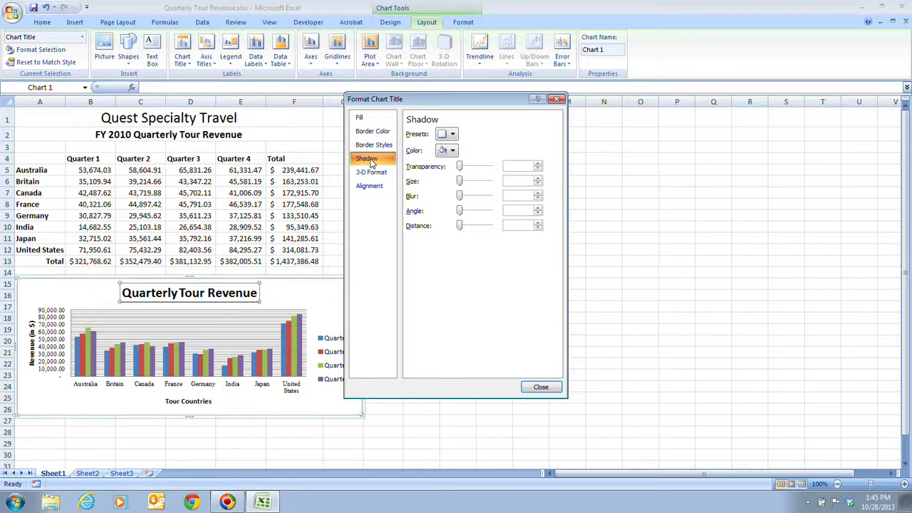
pyautogui.click(453, 135)
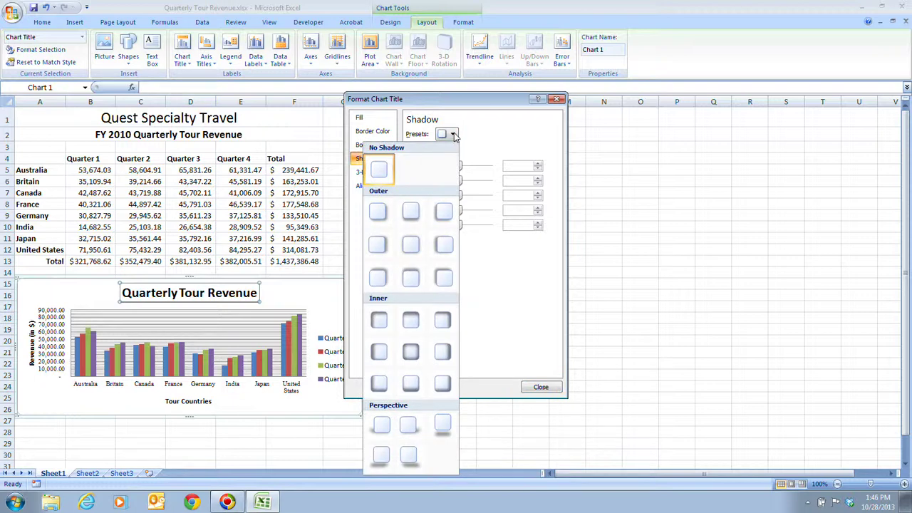
pyautogui.click(379, 211)
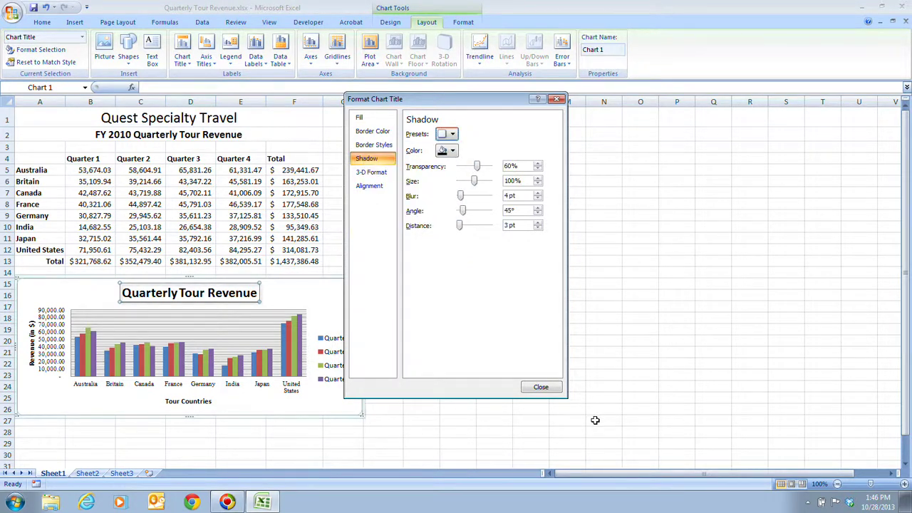
pyautogui.click(541, 387)
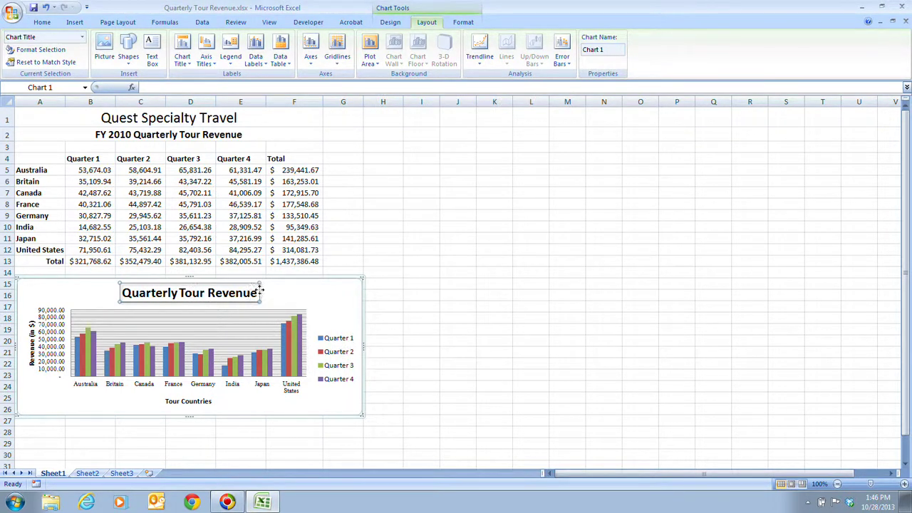
pyautogui.click(316, 294)
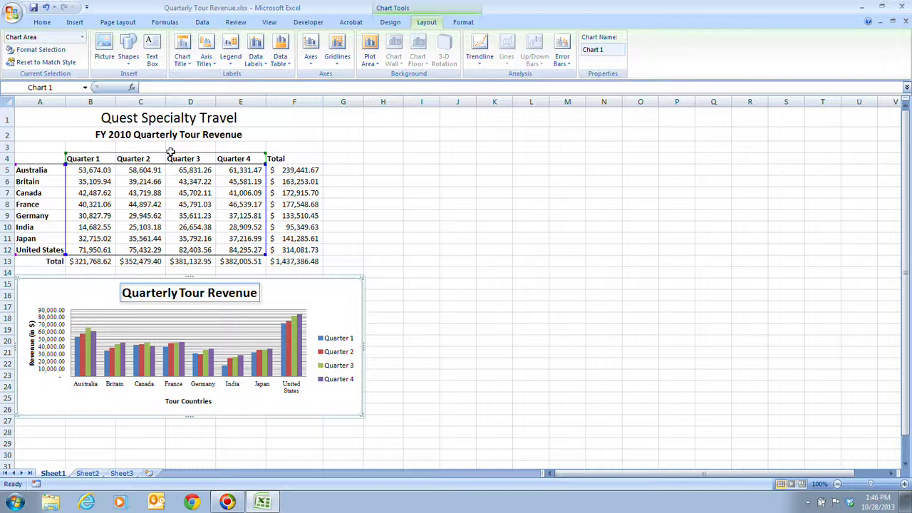
# Step: Try centered data labels on the chart's columns and undo them
pyautogui.click(255, 60)
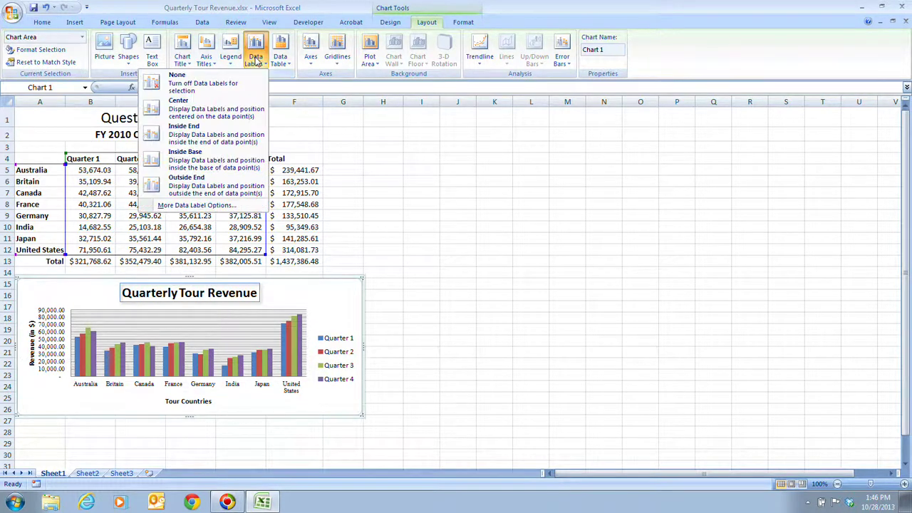
pyautogui.click(228, 112)
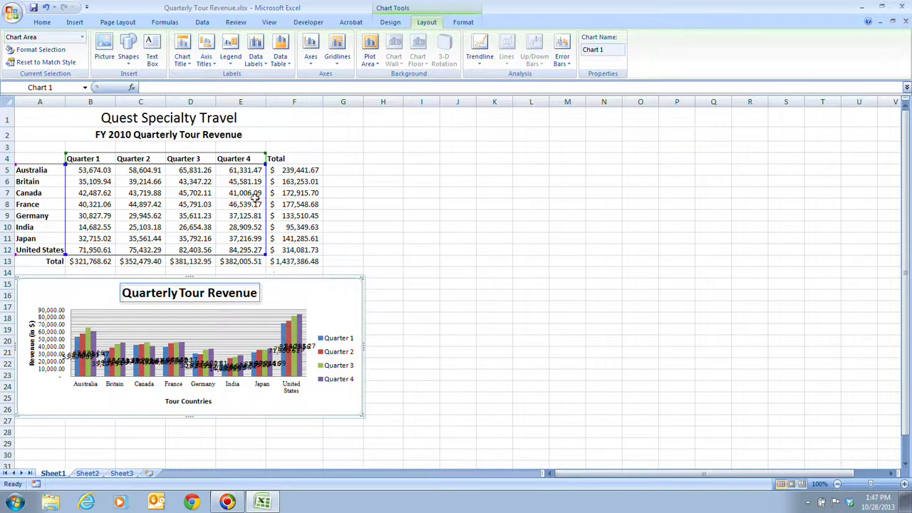
pyautogui.click(45, 7)
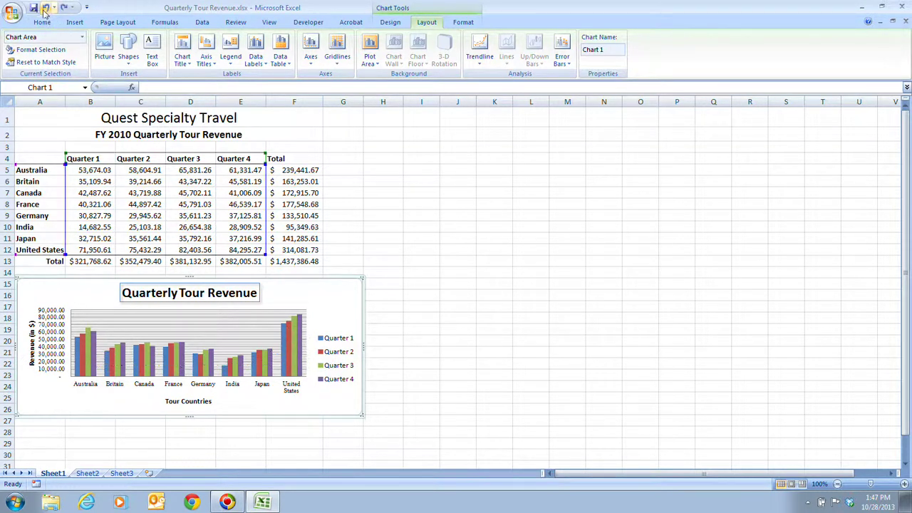